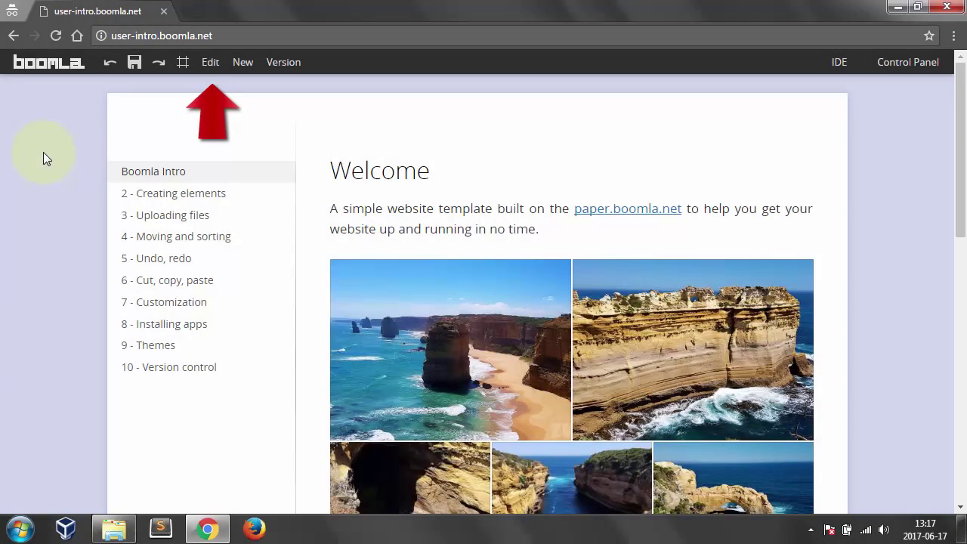
# Change the page heading to "Welcome to the Boomla Intro" and replace the introductory paragraph with Lorem ipsum text
pyautogui.click(210, 62)
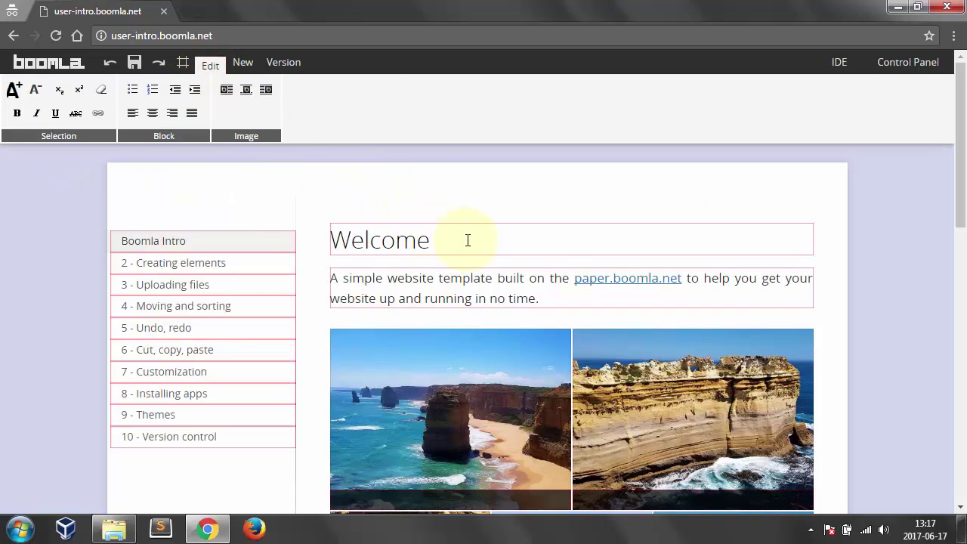
pyautogui.moveTo(466, 239); pyautogui.dragTo(285, 232)
pyautogui.write('Welcome to the Boomla Intro')
pyautogui.moveTo(551, 300); pyautogui.dragTo(48, 236)
pyautogui.write('Lorem ipsum dolor sit amet, consectetur adipiscing elit. Cras pulvinar libero euismod nisi rhoncus, at imperdiet sem lobortis. Suspendisse non felis commodo, hendrerit eros eu, maximus neque. Sed placerat, nisl ullamcorper tempus pulvinar, felis magna aliquet neque, sed laoreet felis nulla vitae tortor.')
# Rename the Boomla Intro menu entry as "1 - Text editing" and save the page edits
pyautogui.write('1 - Text editing')
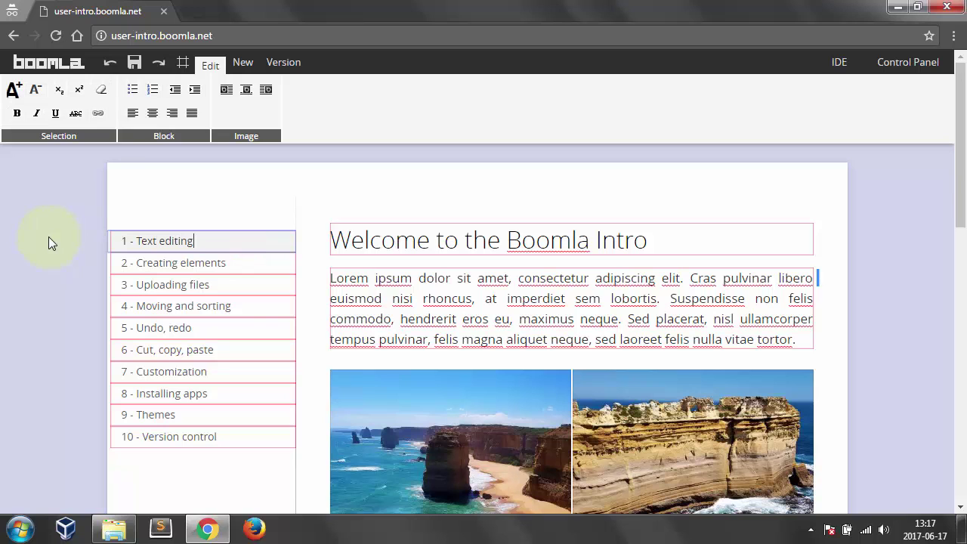
pyautogui.click(136, 65)
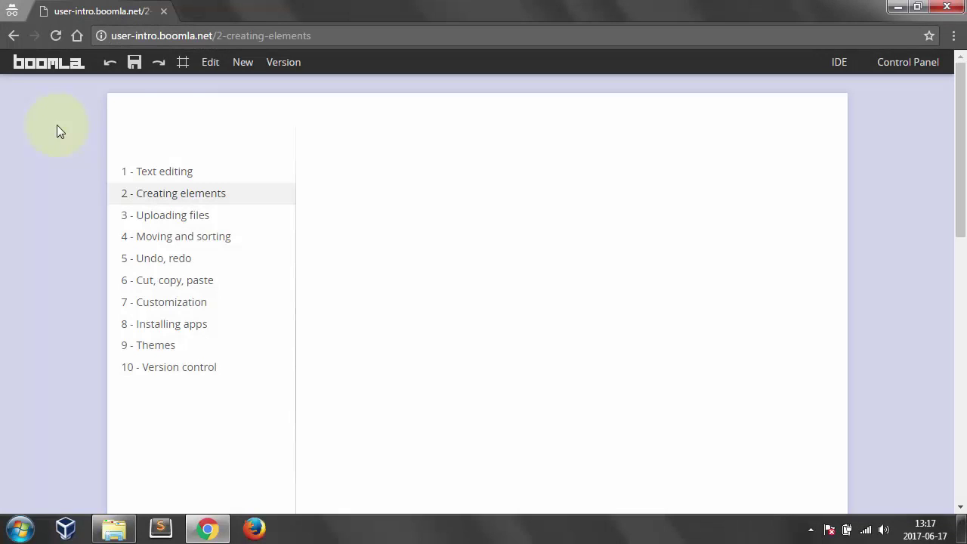
# Add a Heading 1 element to the empty Creating elements page and a Text element beneath it
pyautogui.click(243, 67)
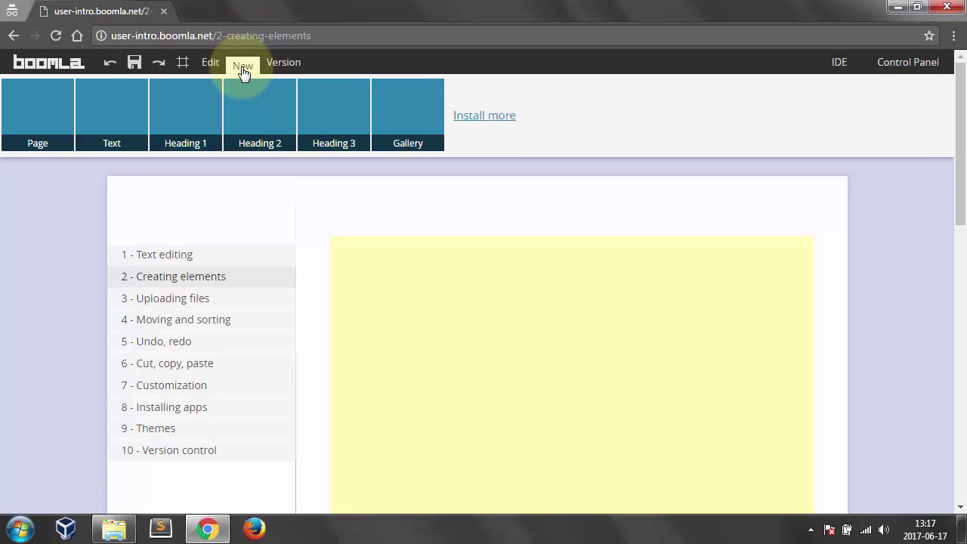
pyautogui.moveTo(195, 99); pyautogui.dragTo(390, 270)
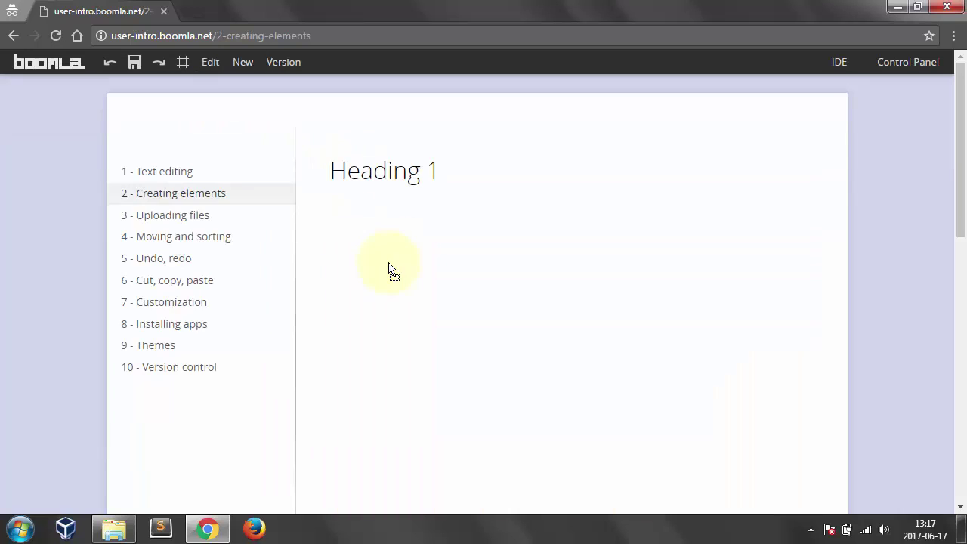
pyautogui.click(254, 68)
pyautogui.moveTo(113, 117); pyautogui.dragTo(764, 261)
# Add a new Page element to the site's navigation menu at the "2 - Creating elements" entry
pyautogui.click(243, 66)
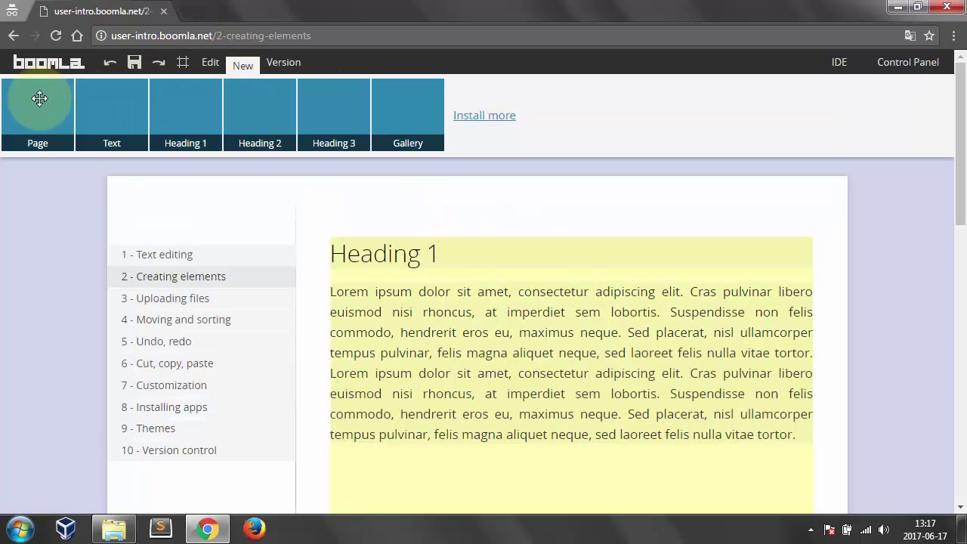
pyautogui.moveTo(39, 99); pyautogui.dragTo(186, 273)
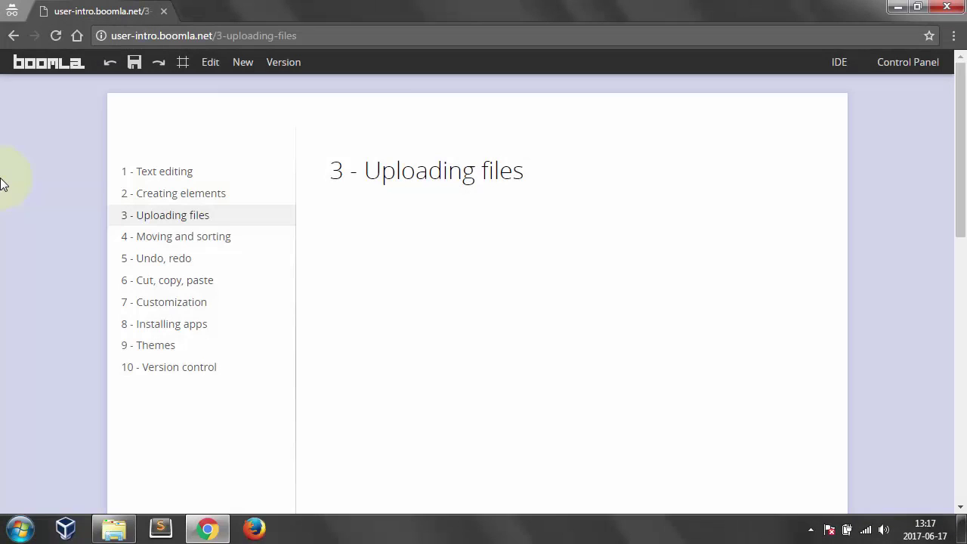
# Add a Gallery element below the heading of the Uploading files page and upload image files from the computer into it
pyautogui.click(239, 66)
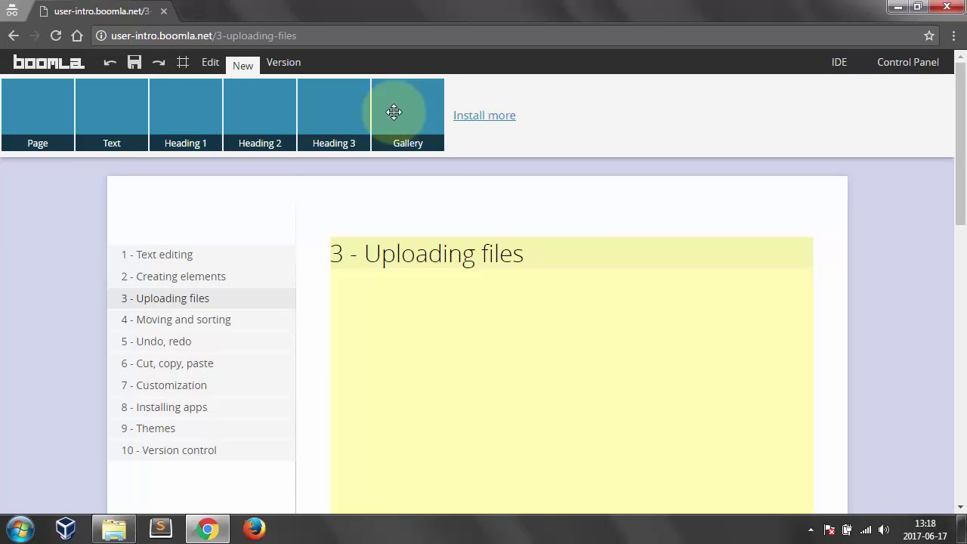
pyautogui.moveTo(391, 112); pyautogui.dragTo(753, 262)
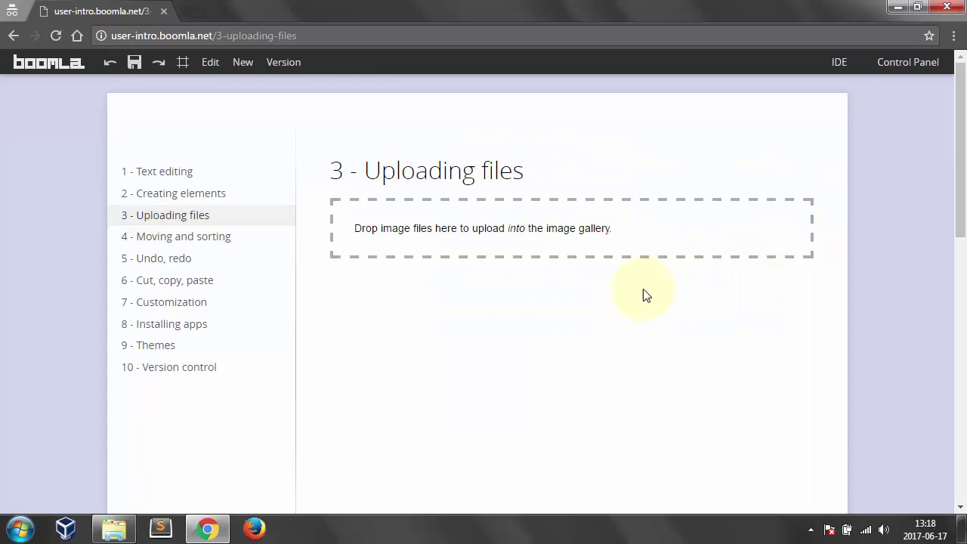
pyautogui.click(113, 528)
pyautogui.moveTo(128, 447); pyautogui.dragTo(591, 242)
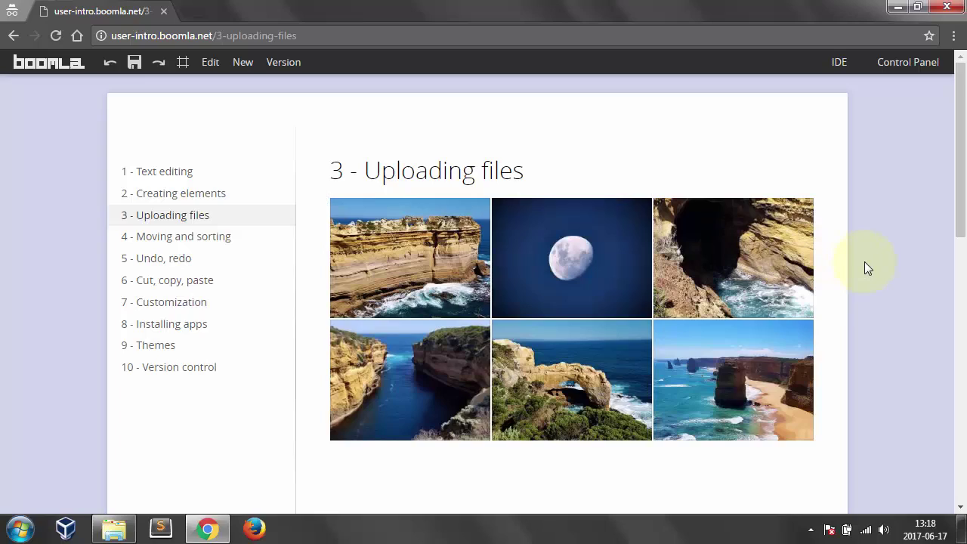
# View the uploaded cave photo at full size and browse on through the gallery images
pyautogui.click(756, 261)
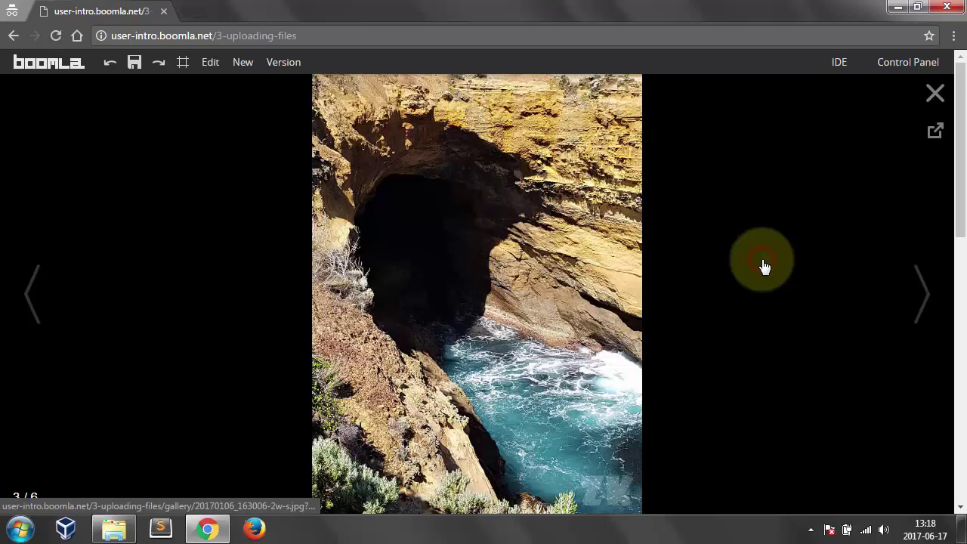
pyautogui.click(887, 285)
pyautogui.click(887, 285)
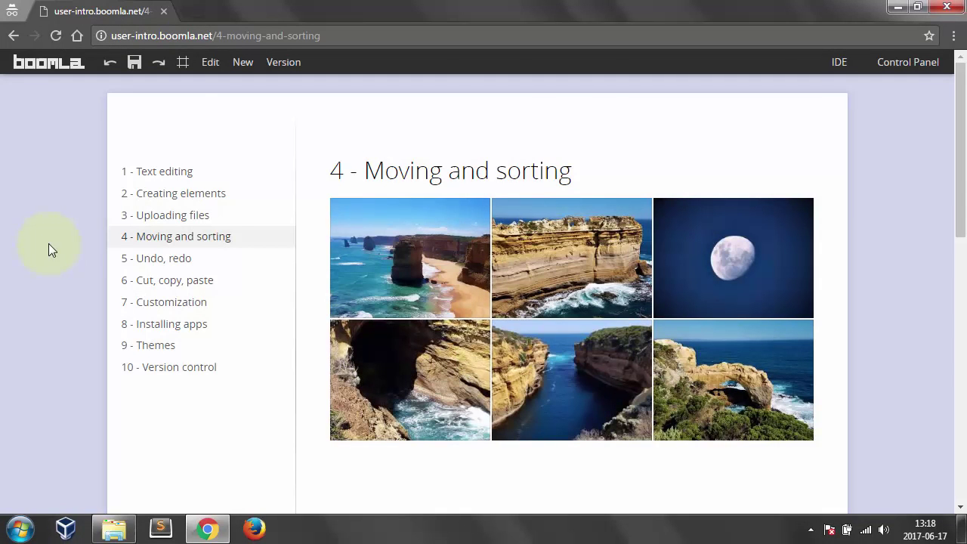
# Move the moon photo to the first position in the gallery of the Moving and sorting page
pyautogui.moveTo(350, 273)
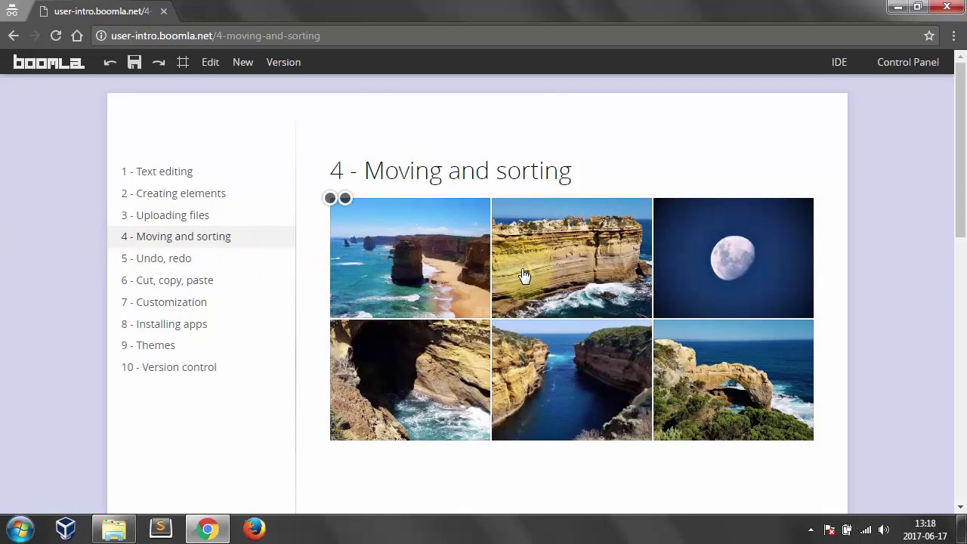
pyautogui.moveTo(684, 266)
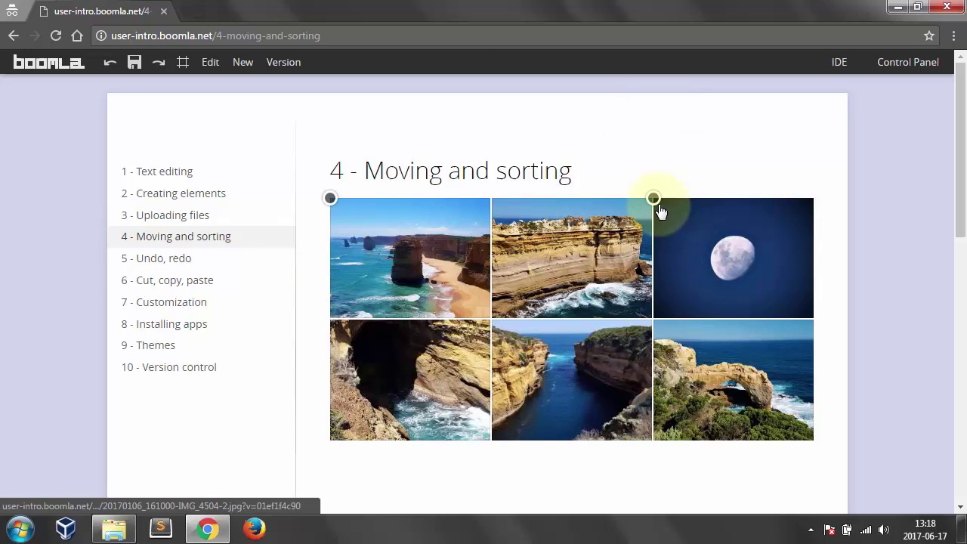
pyautogui.moveTo(653, 198); pyautogui.dragTo(604, 211)
pyautogui.moveTo(491, 198); pyautogui.dragTo(432, 209)
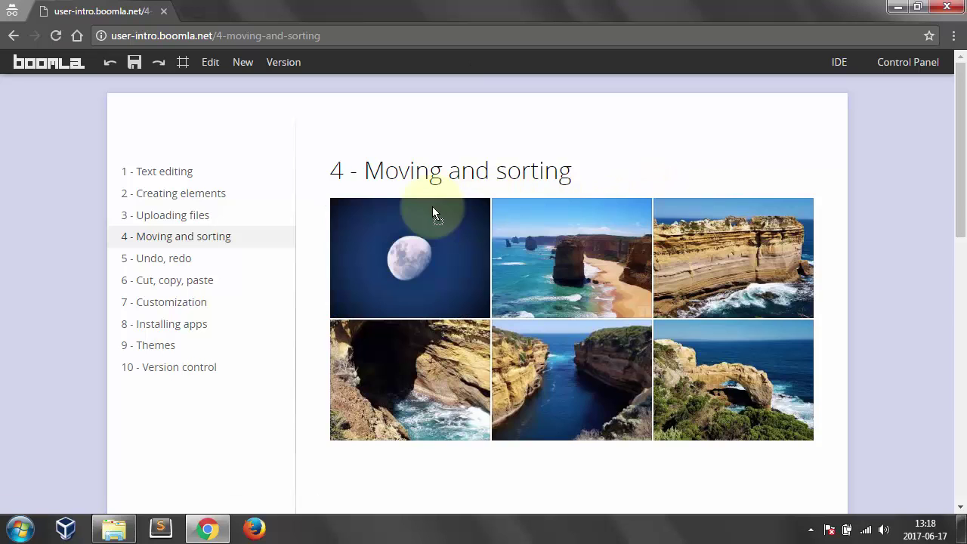
# Move the page heading below the gallery and the "4 - Moving and sorting" menu entry above "2 - Creating elements"
pyautogui.moveTo(330, 154); pyautogui.dragTo(730, 355)
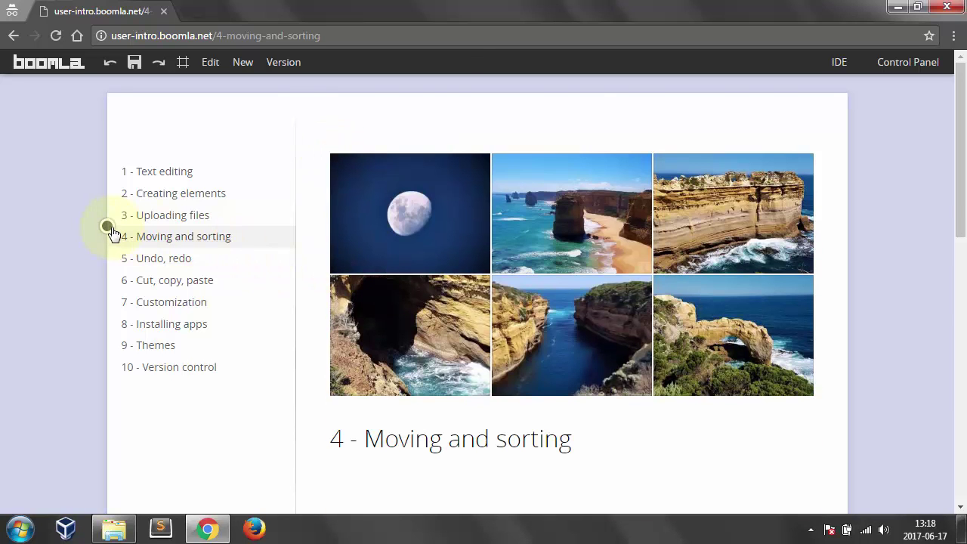
pyautogui.moveTo(108, 227); pyautogui.dragTo(104, 190)
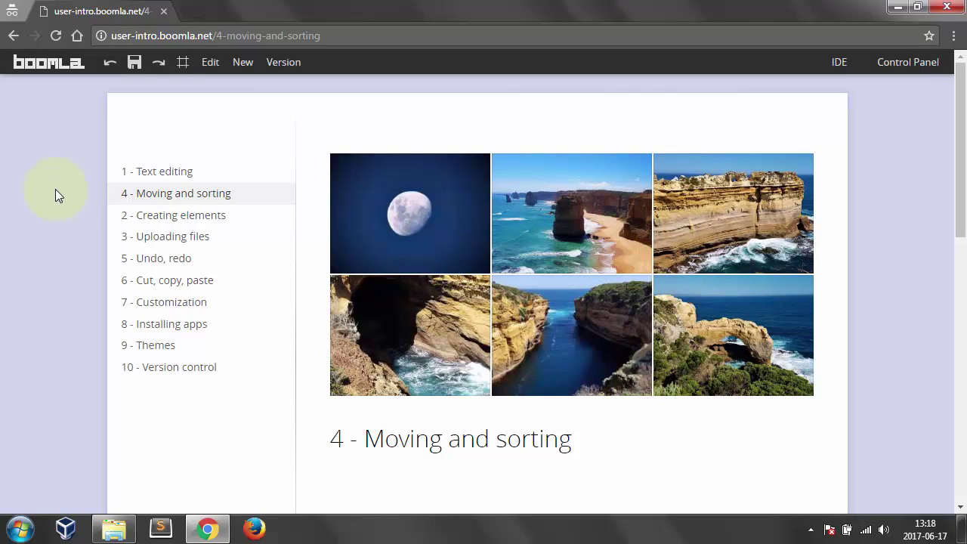
# Undo the last four moves of the menu entry, the heading and the moon photo
pyautogui.click(111, 66)
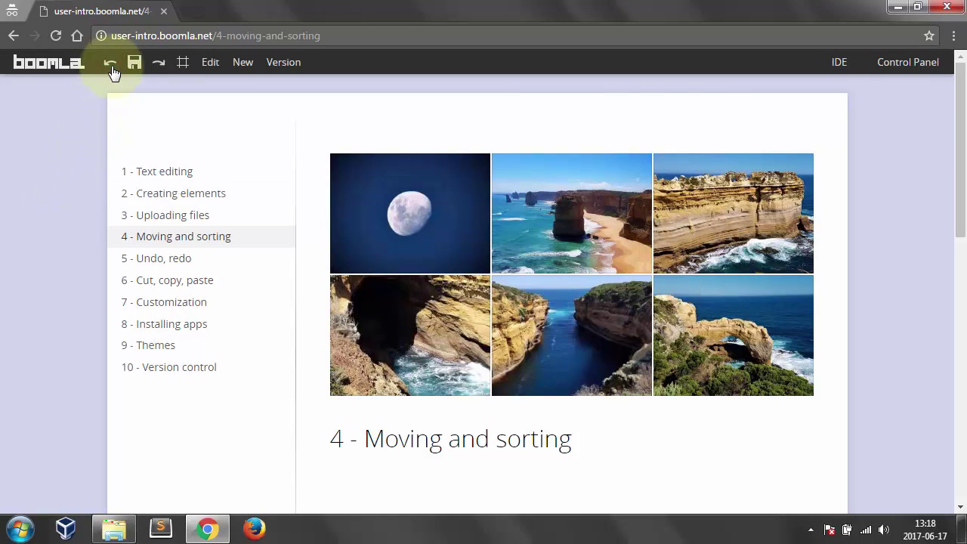
pyautogui.click(111, 66)
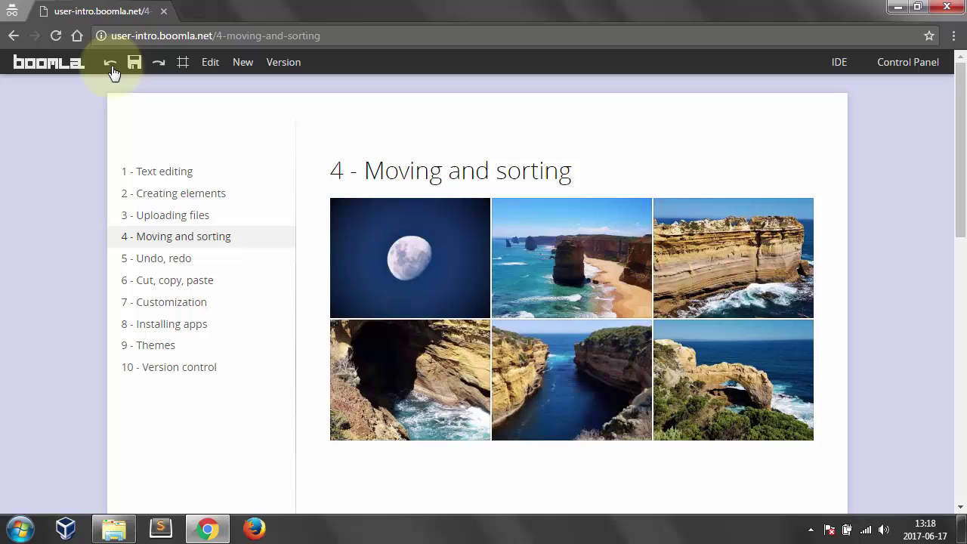
pyautogui.click(111, 67)
pyautogui.click(112, 66)
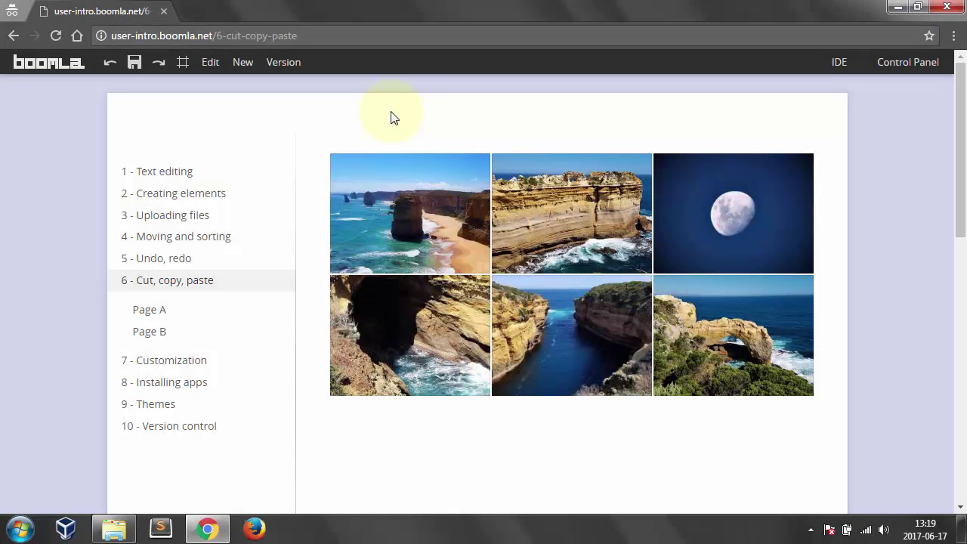
# Copy the gallery from the "6 - Cut, copy, paste" page and paste it into Page A
pyautogui.click(336, 154)
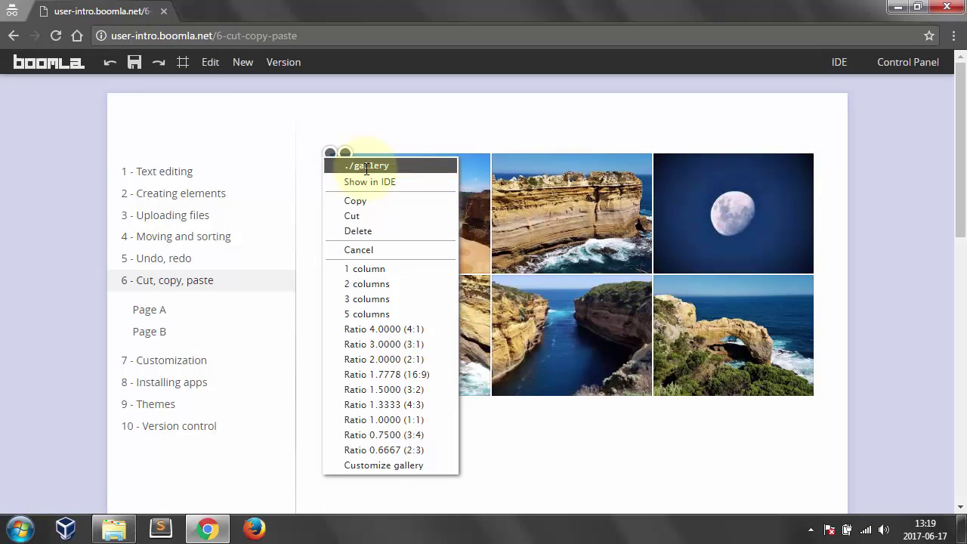
pyautogui.click(434, 202)
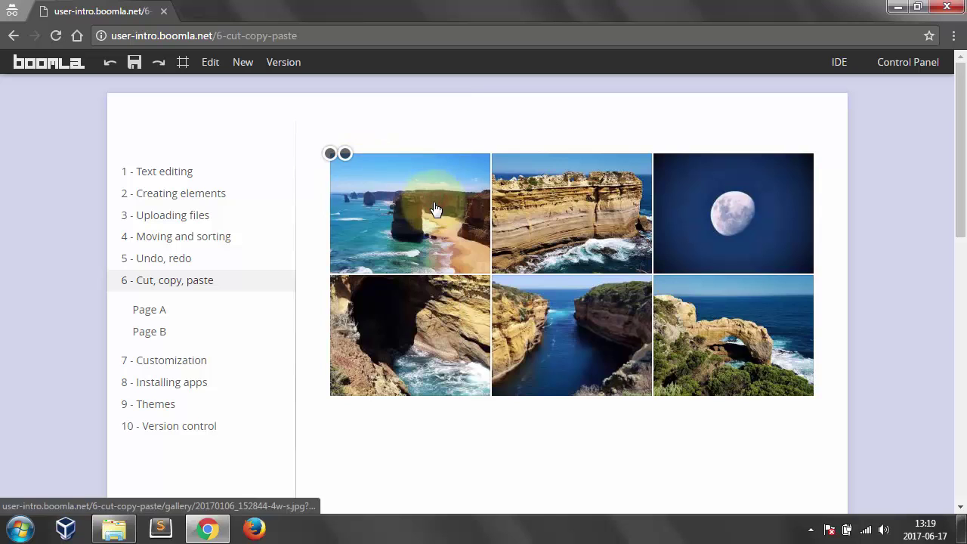
pyautogui.click(200, 310)
pyautogui.click(108, 304)
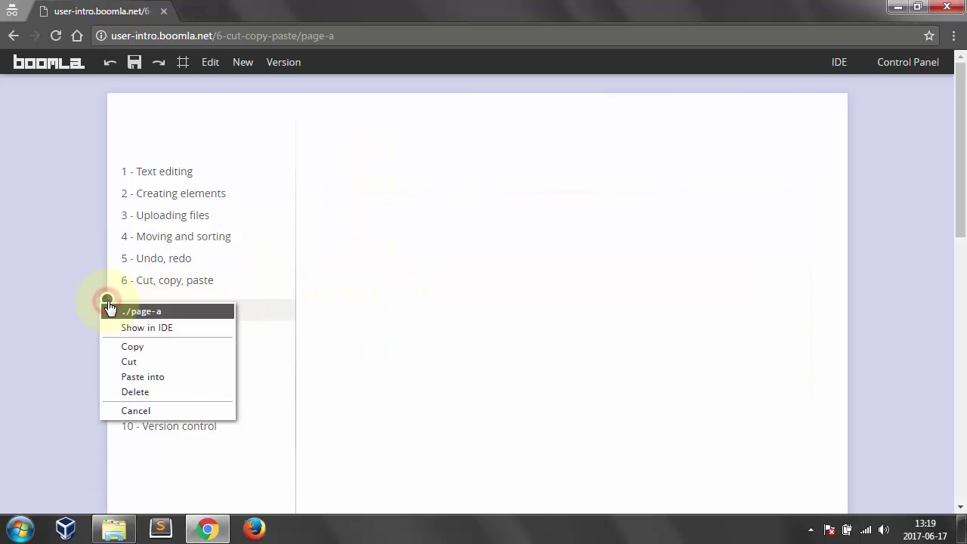
pyautogui.click(217, 378)
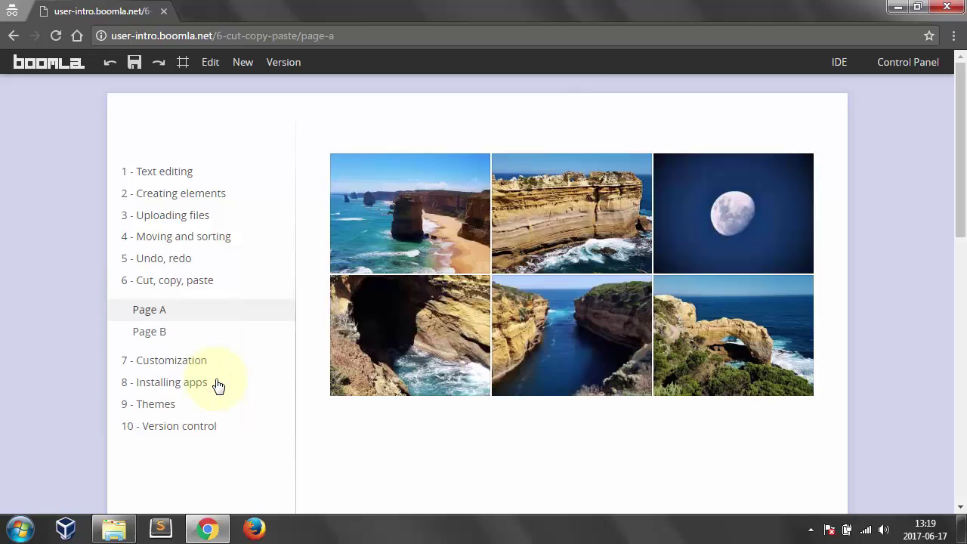
# Copy Page A, paste it into Page B and open the pasted subpage
pyautogui.click(108, 303)
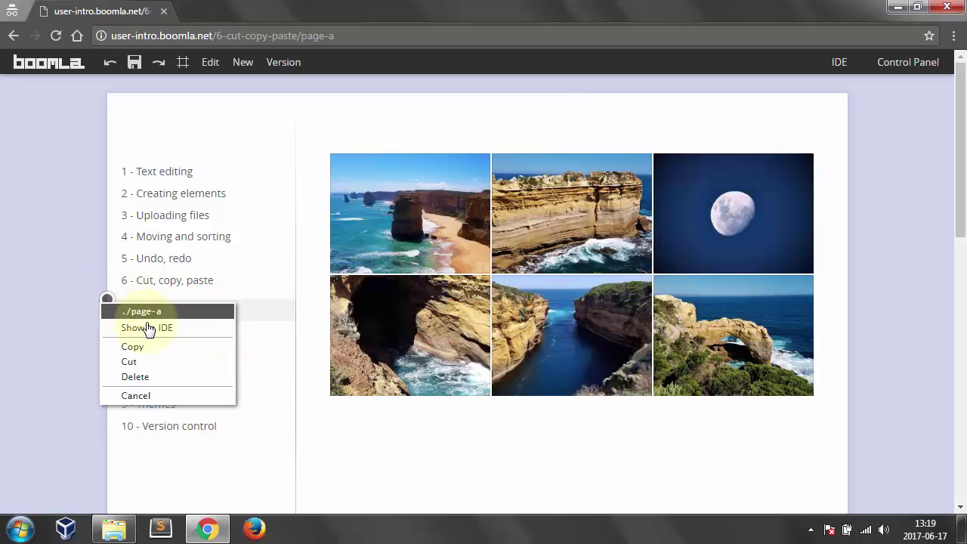
pyautogui.click(199, 350)
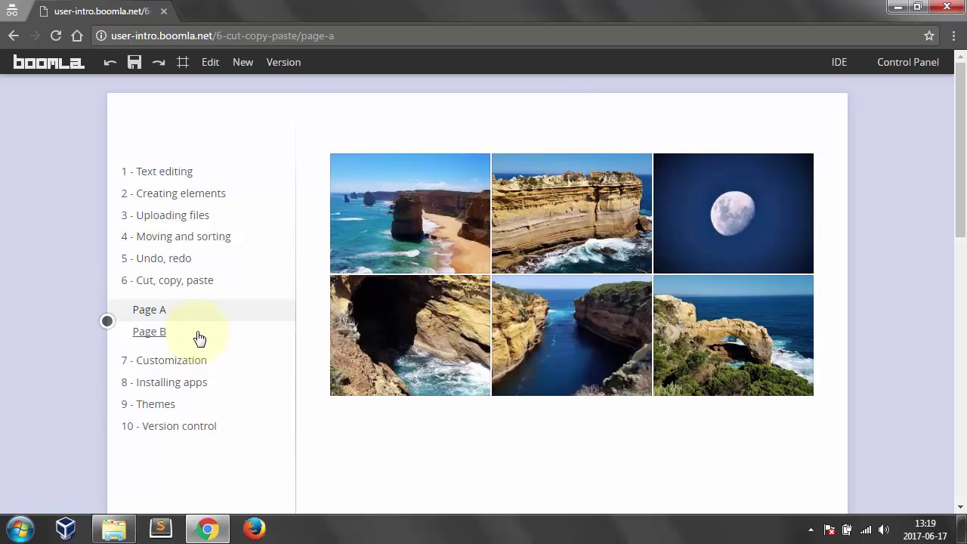
pyautogui.click(198, 338)
pyautogui.click(107, 322)
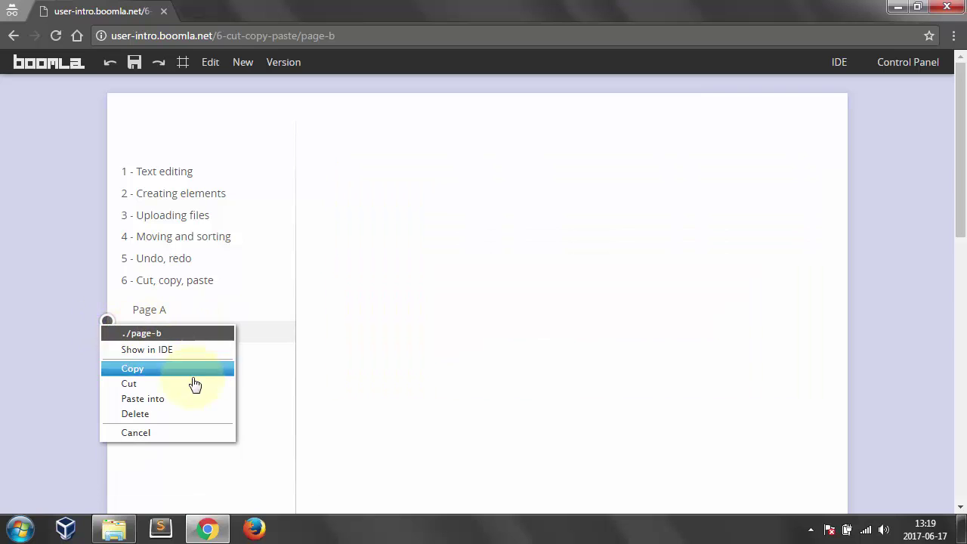
pyautogui.click(213, 400)
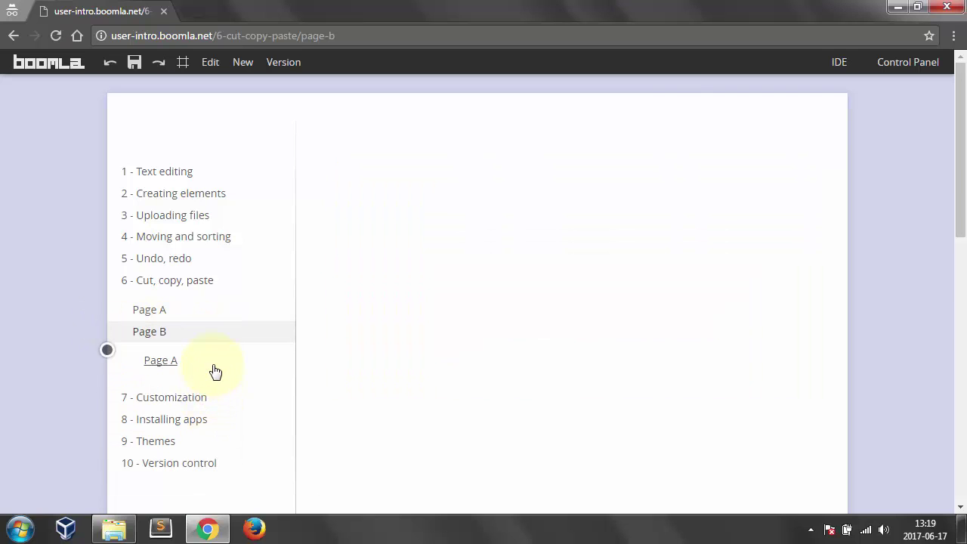
pyautogui.click(215, 370)
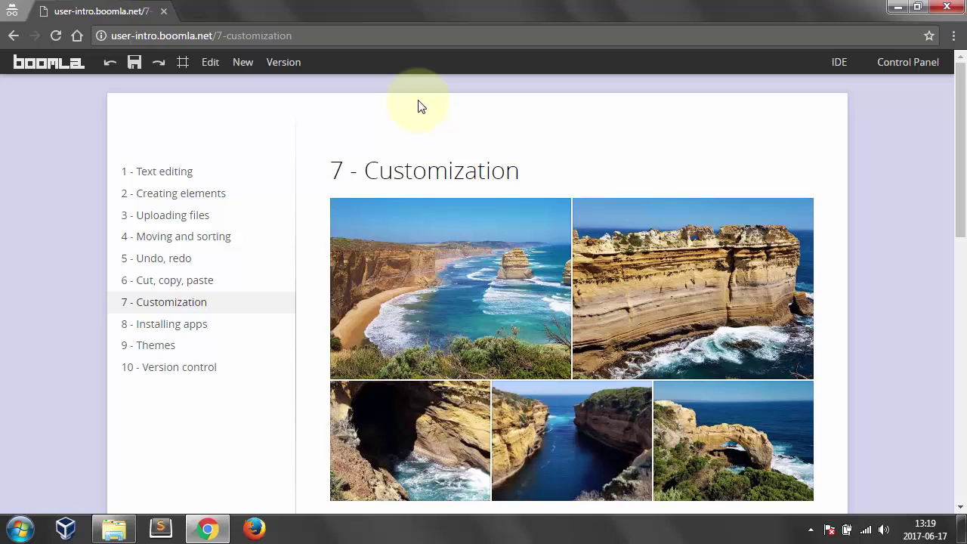
# Set the Customization page's gallery to 5 columns with an image ratio of 0.7500 (3:4)
pyautogui.click(333, 201)
pyautogui.click(431, 360)
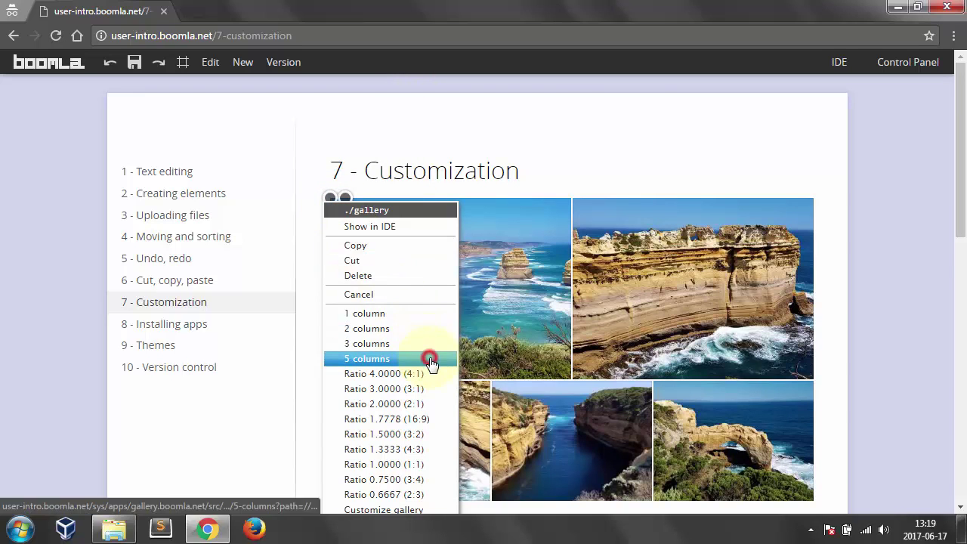
pyautogui.click(330, 198)
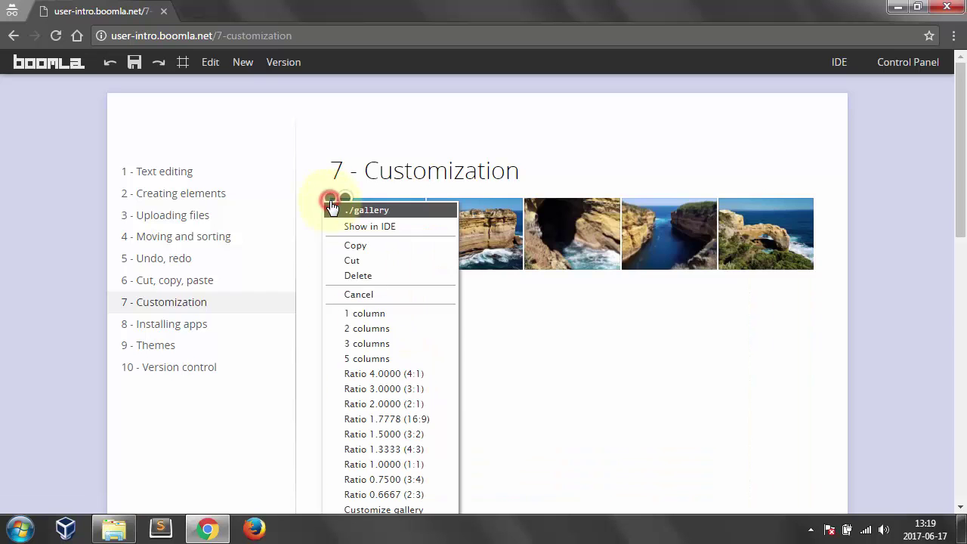
pyautogui.click(426, 479)
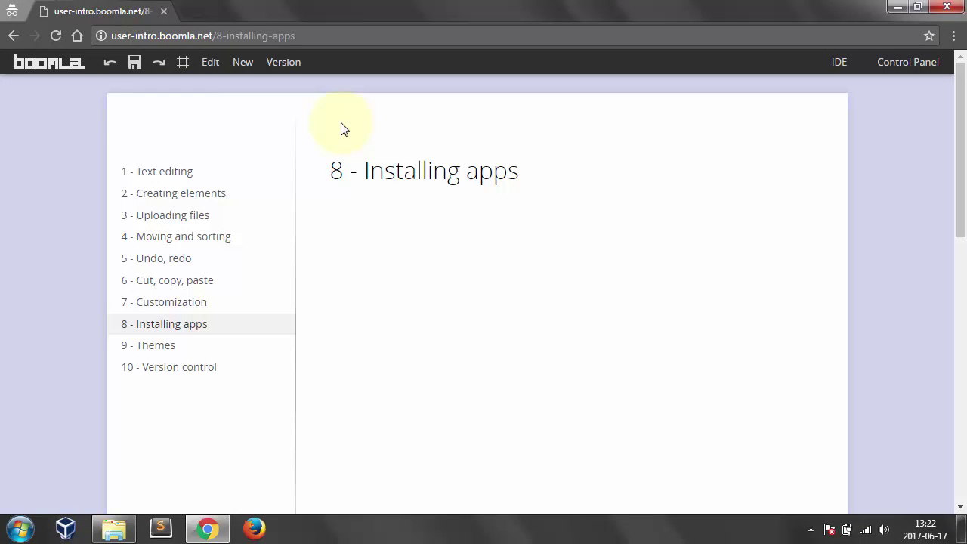
# Open the catalogue of installable apps and go to the layout.boomla.net app page
pyautogui.click(243, 62)
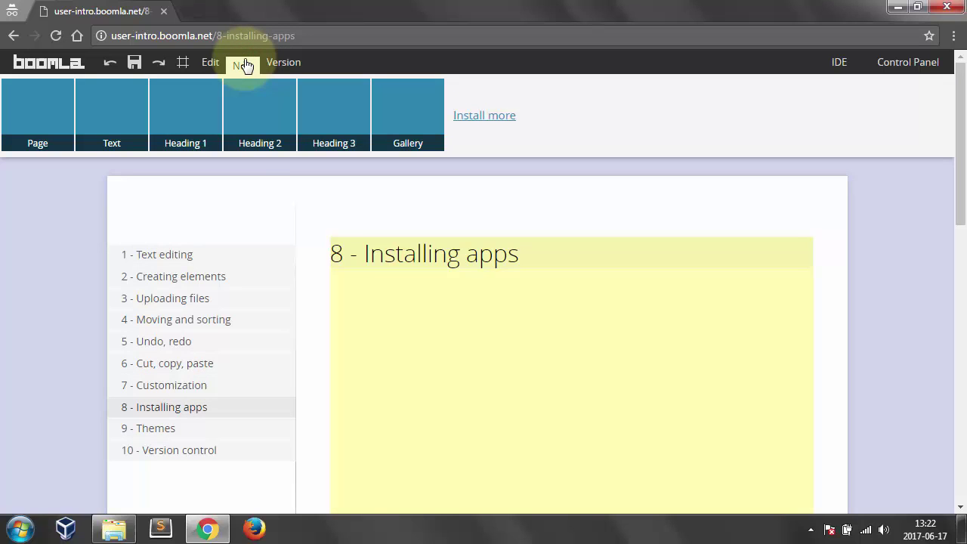
pyautogui.click(495, 118)
pyautogui.moveTo(958, 119); pyautogui.dragTo(959, 348)
pyautogui.click(238, 257)
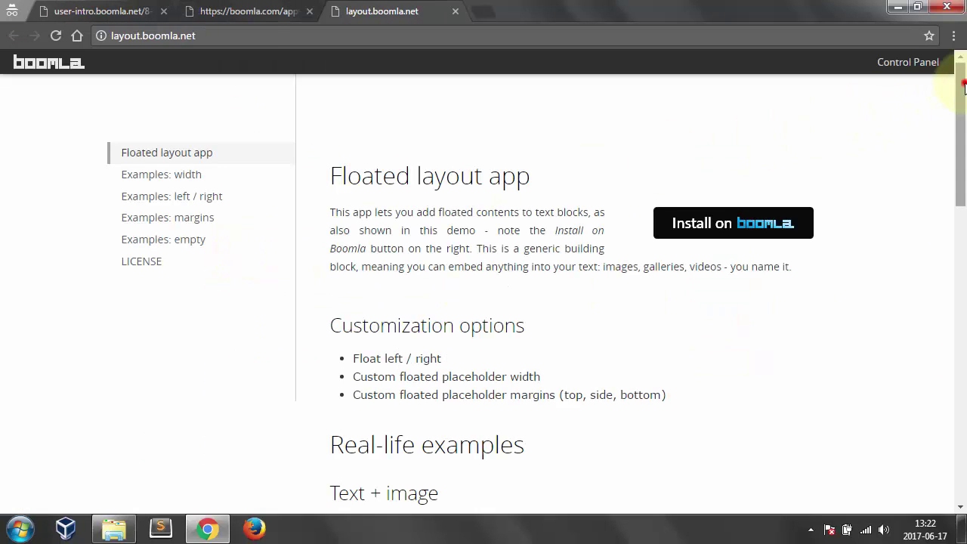
# Review the Floated layout app's examples and install the app on the user-intro.boomla.net website
pyautogui.moveTo(959, 98); pyautogui.dragTo(960, 319)
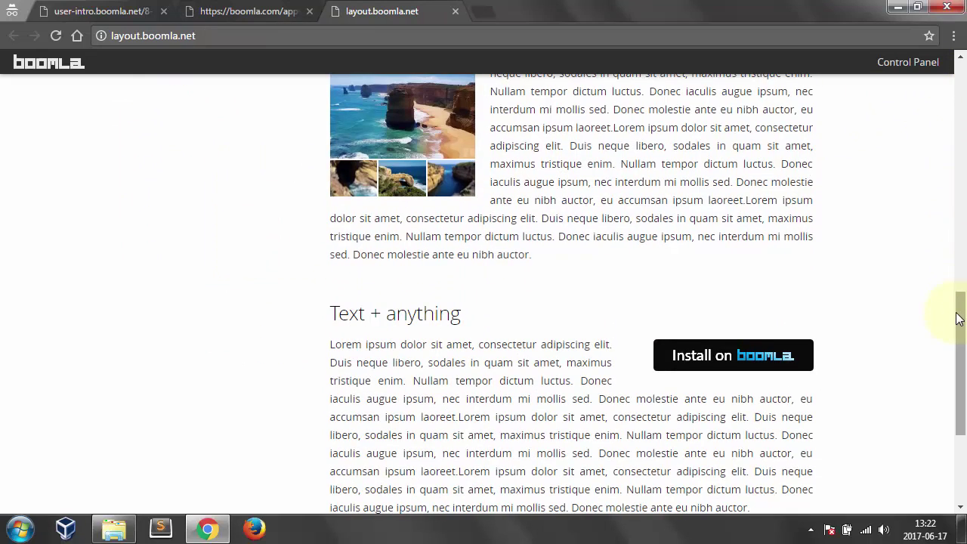
pyautogui.click(781, 367)
pyautogui.click(299, 366)
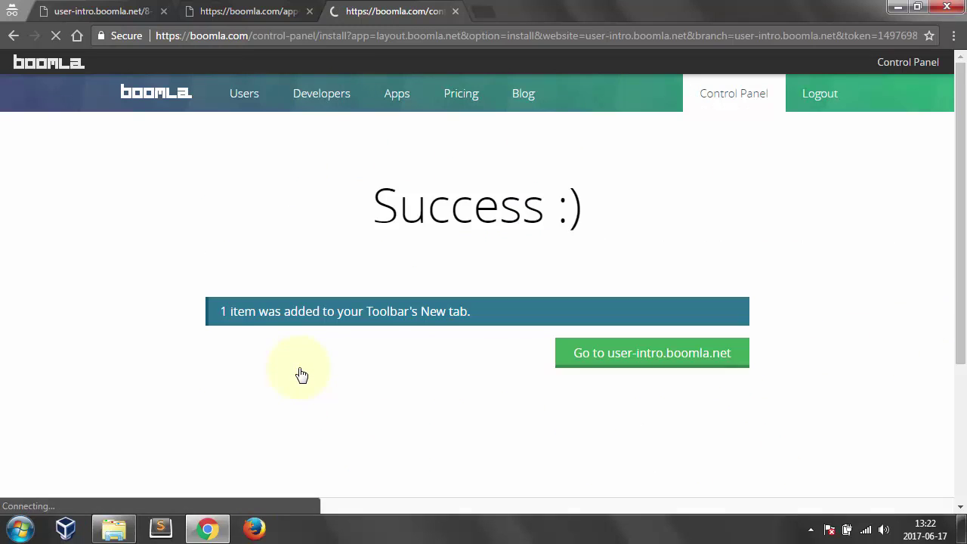
# Close the installation result and app catalogue pages, and reload the "8 - Installing apps" page
pyautogui.click(455, 11)
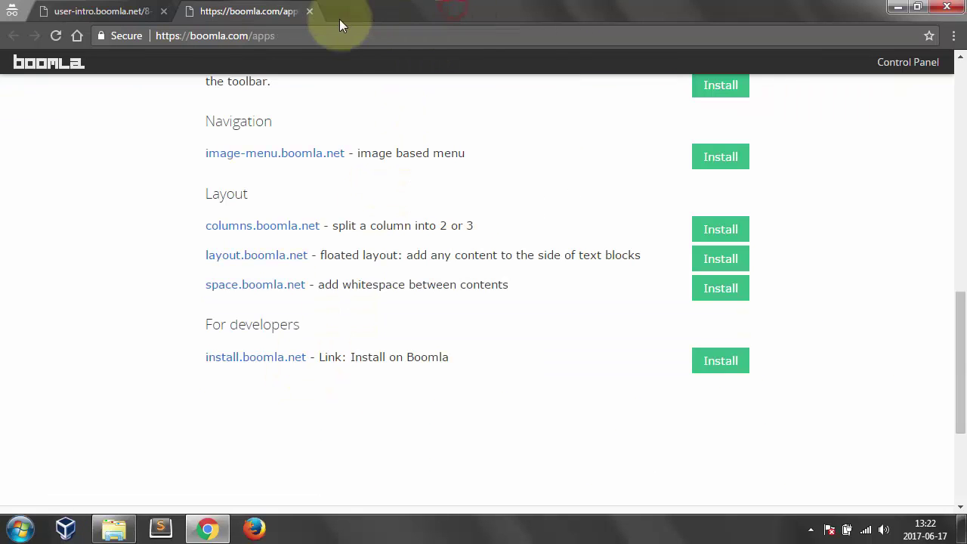
pyautogui.click(310, 11)
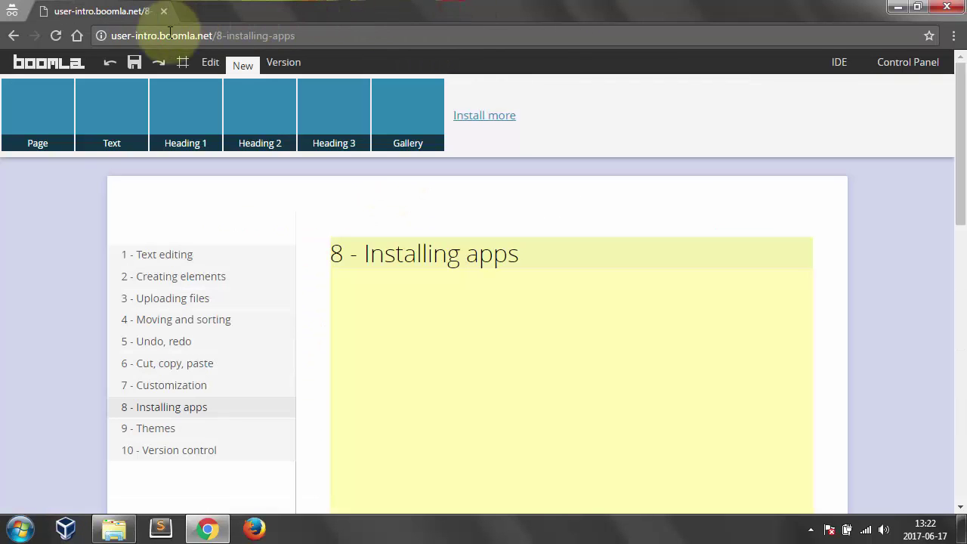
pyautogui.click(59, 39)
# Add a Floated layout element below the "8 - Installing apps" heading and place a Text element in its main area
pyautogui.click(242, 63)
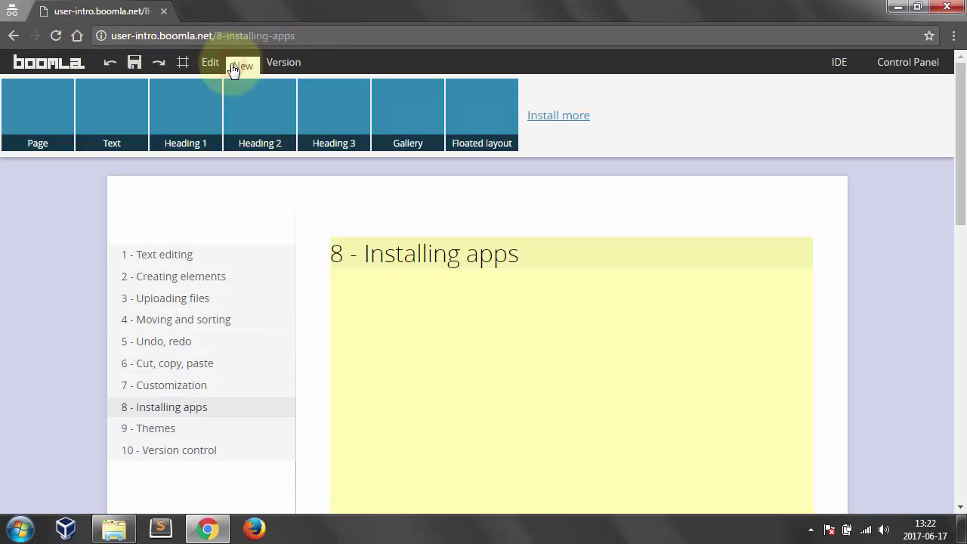
pyautogui.moveTo(466, 93); pyautogui.dragTo(738, 298)
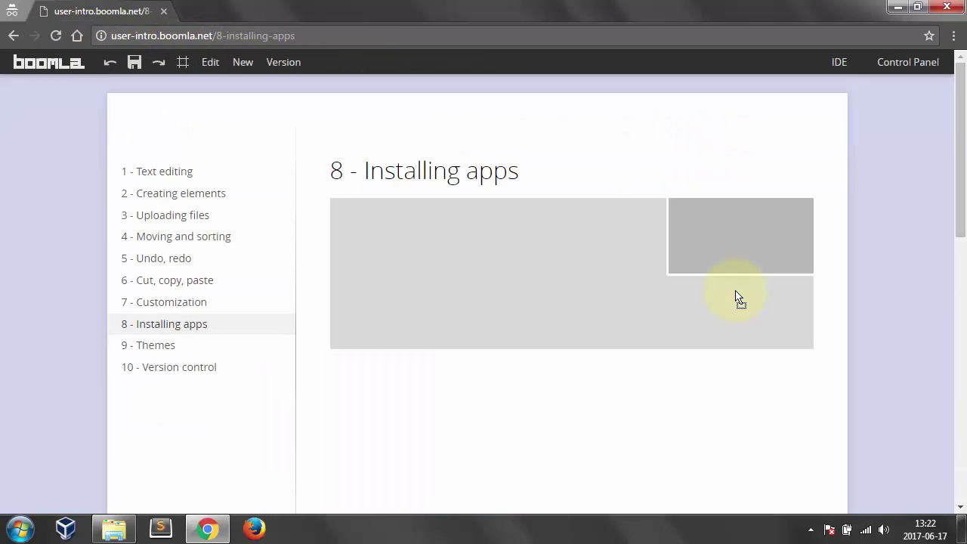
pyautogui.click(242, 63)
pyautogui.moveTo(111, 112); pyautogui.dragTo(415, 335)
# Add a Gallery to the floated placeholder beside the text and upload three coastal images into it from the file explorer
pyautogui.click(254, 68)
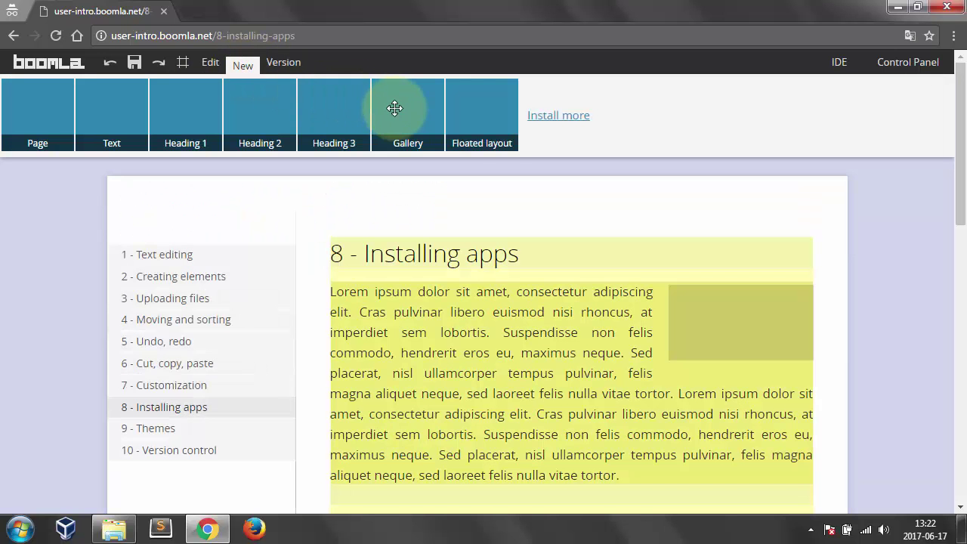
pyautogui.moveTo(391, 104); pyautogui.dragTo(684, 315)
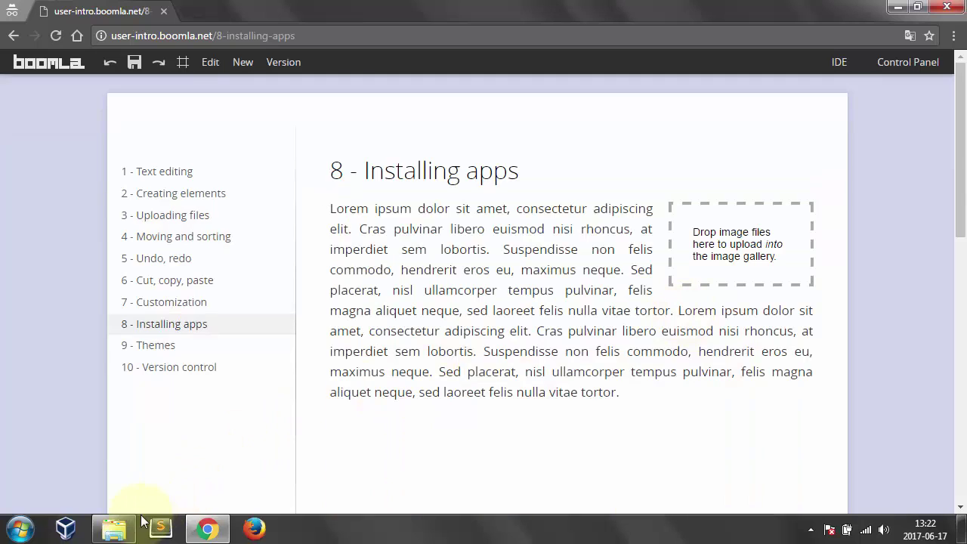
pyautogui.click(114, 529)
pyautogui.moveTo(346, 437); pyautogui.dragTo(723, 259)
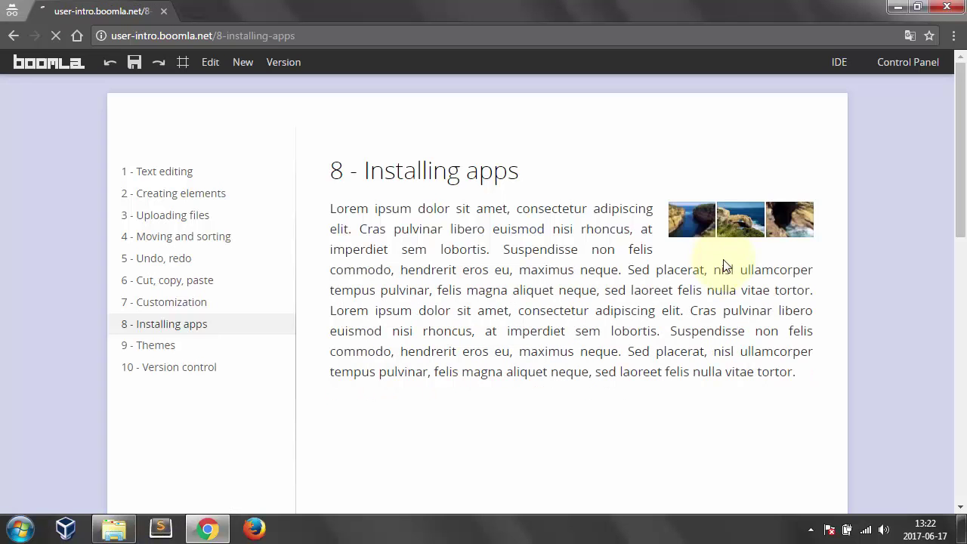
pyautogui.click(677, 203)
pyautogui.click(702, 333)
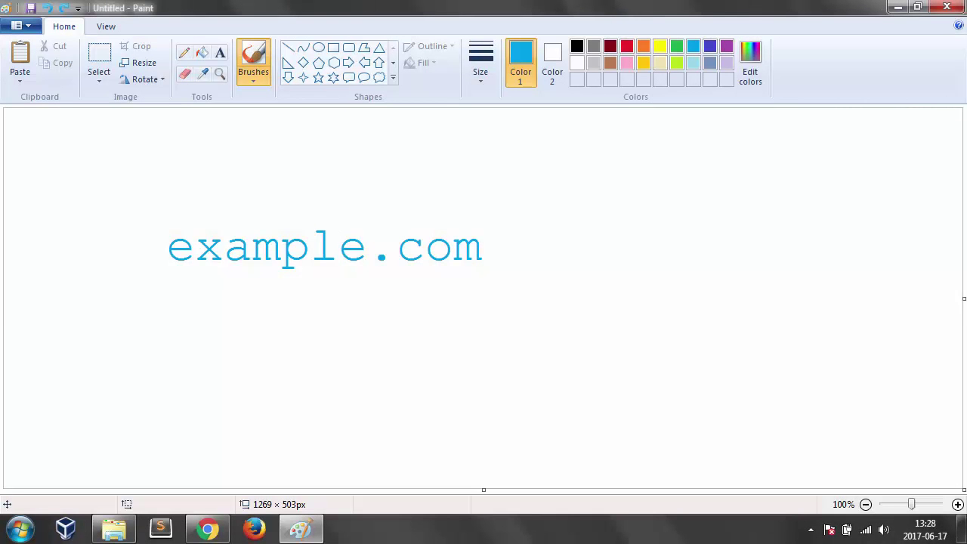
# In Paint, draw four linked blue circles beside example.com and a purple two-circle branch from the third circle beside beta.example.com
pyautogui.moveTo(597, 240); pyautogui.dragTo(713, 259)
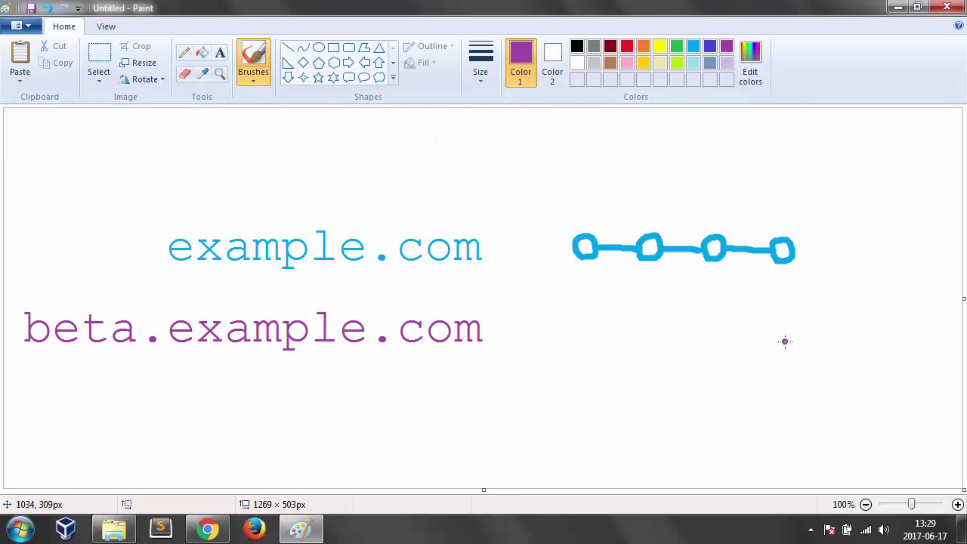
pyautogui.moveTo(718, 257)
pyautogui.mouseDown()
pyautogui.moveTo(784, 337)
pyautogui.moveTo(850, 336)
pyautogui.mouseUp()
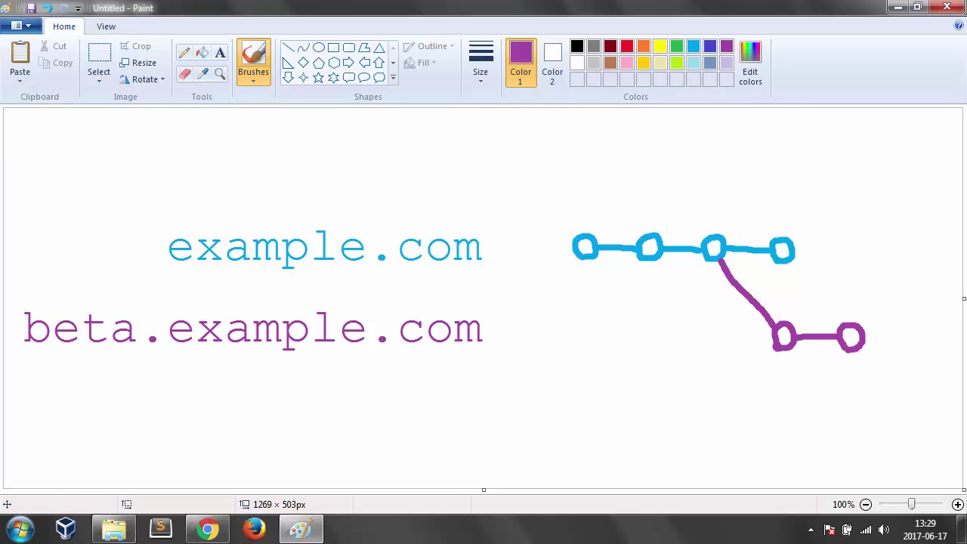